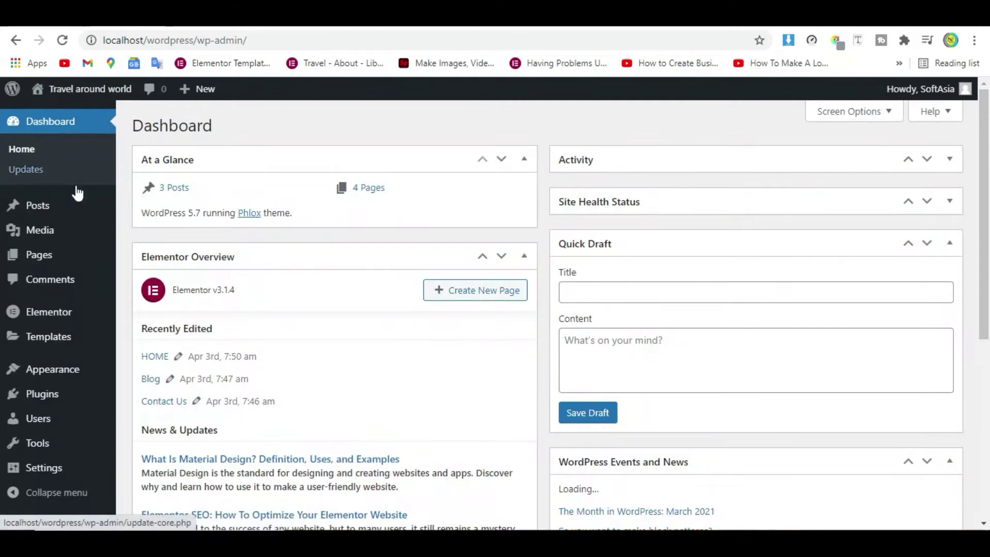
# - Search the new plugins for "Granular controls for elementor"
pyautogui.moveTo(71, 400)
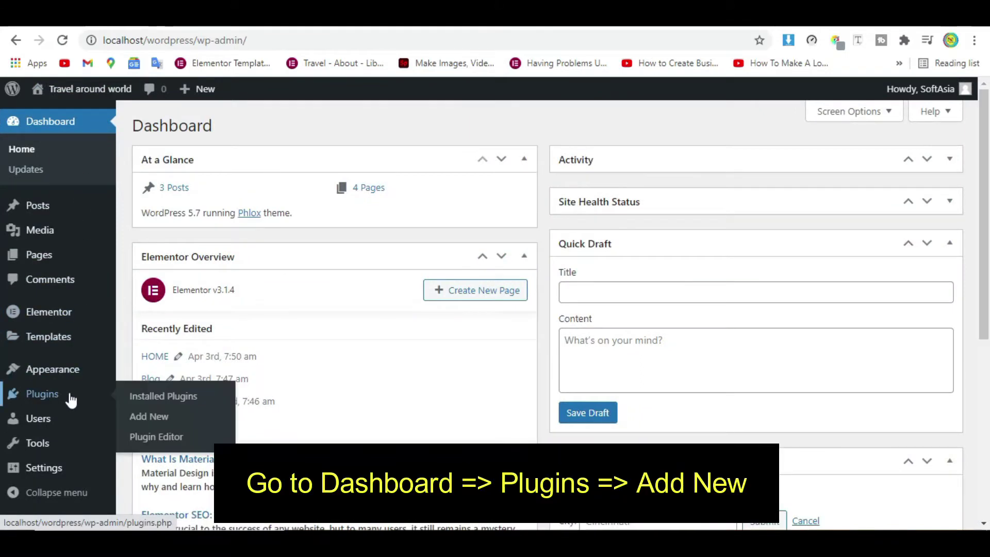
pyautogui.click(152, 416)
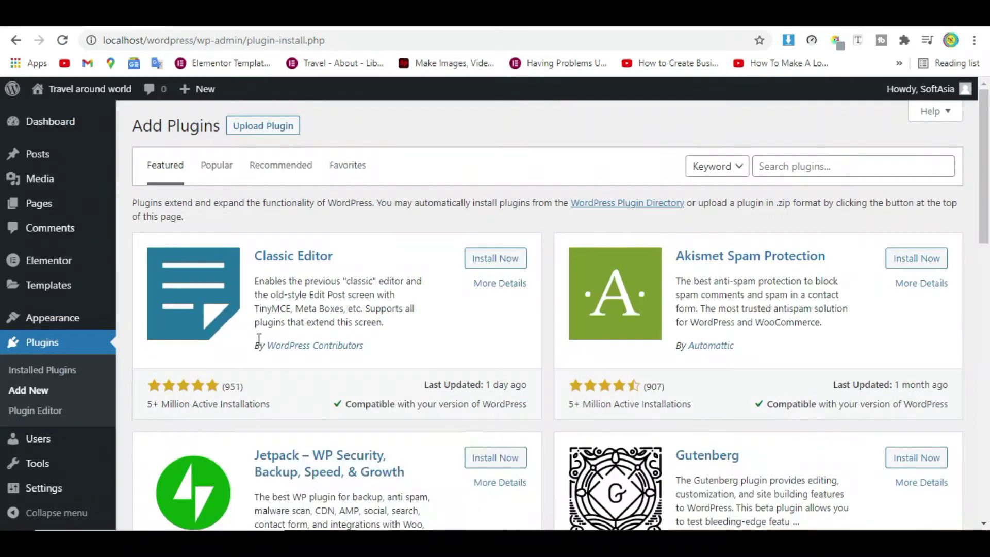
pyautogui.click(786, 163)
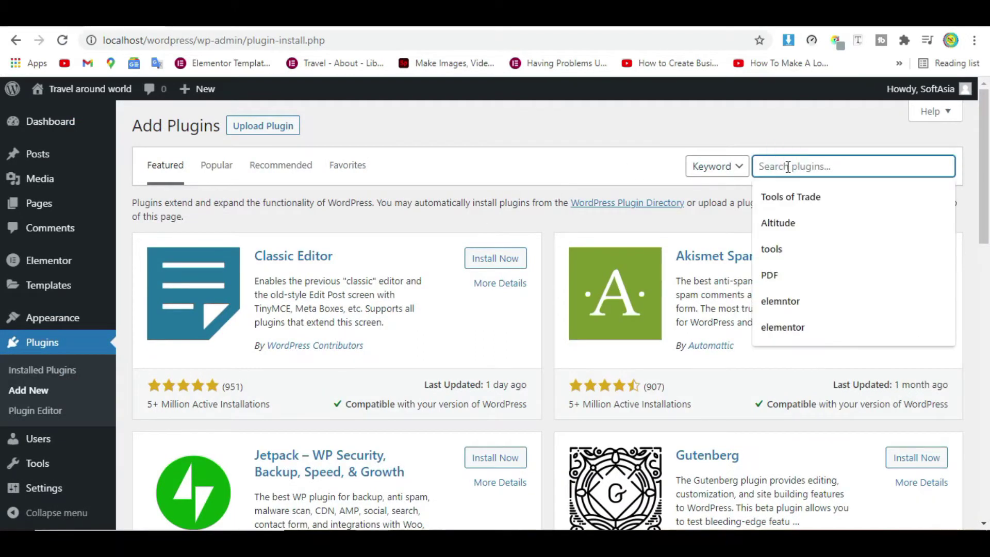
pyautogui.write('G')
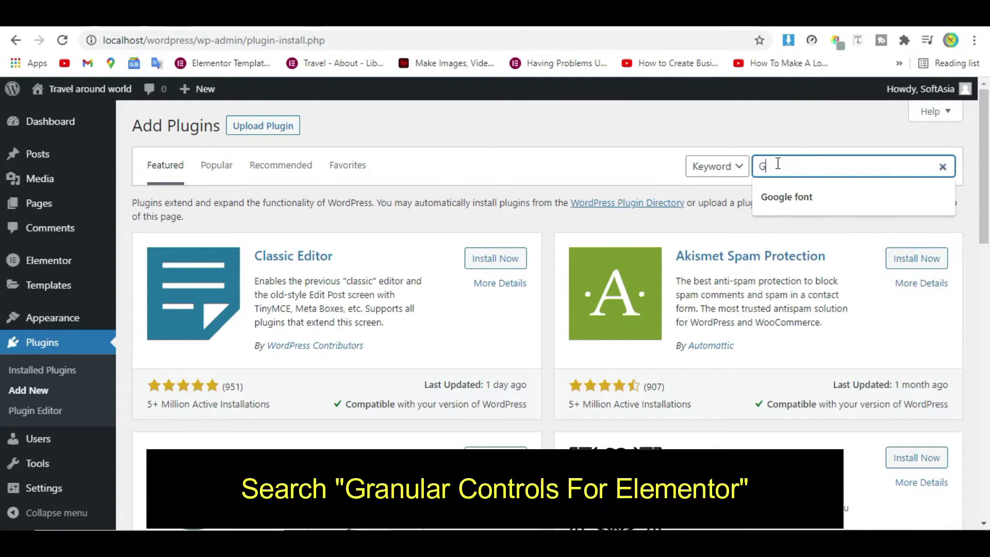
pyautogui.write('ranula')
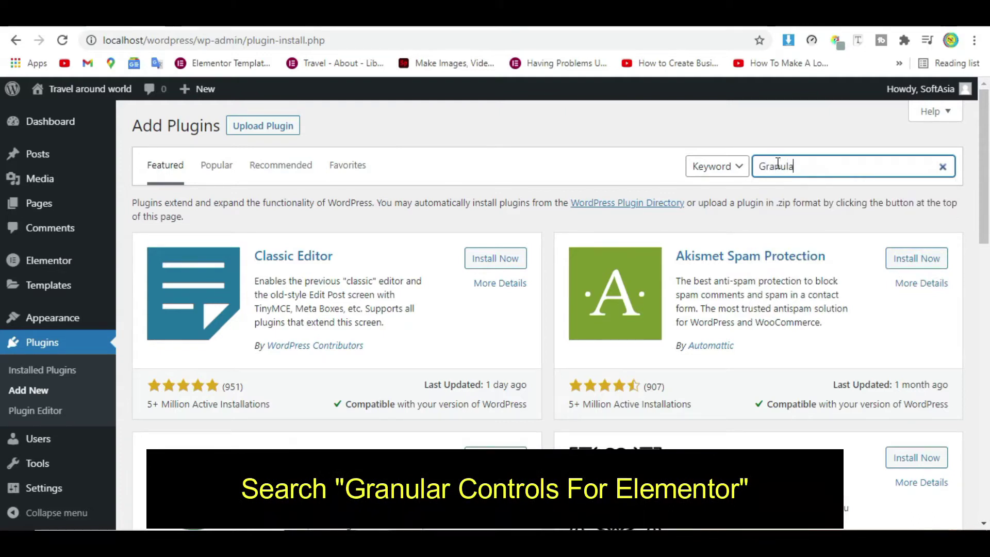
pyautogui.write('r c')
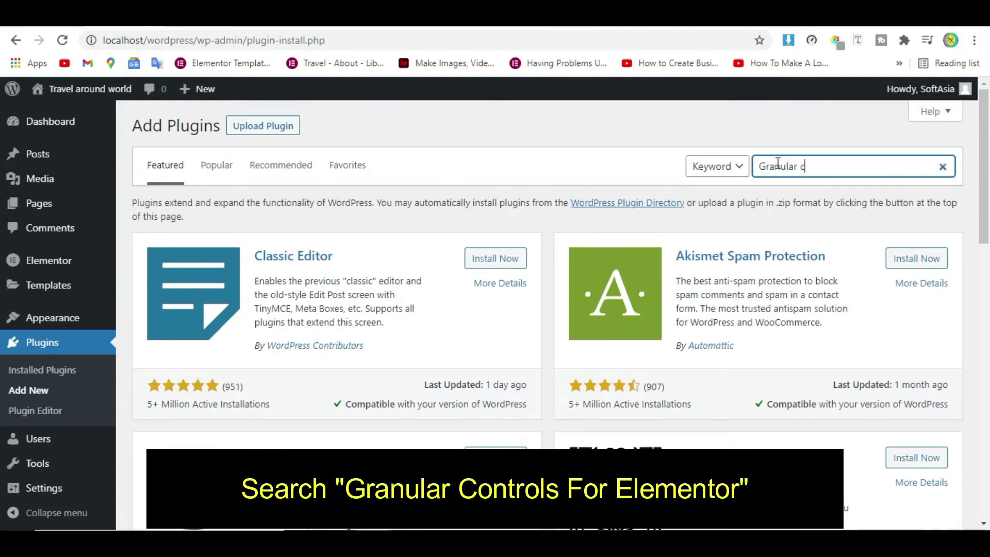
pyautogui.write('ontrols for elementor')
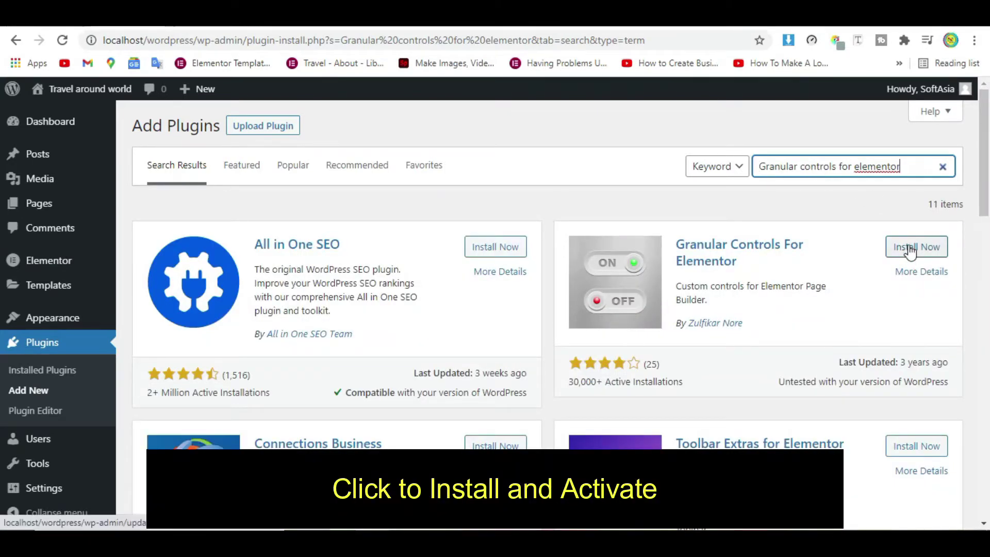
# - Install and activate the Granular Controls For Elementor plugin
pyautogui.click(910, 251)
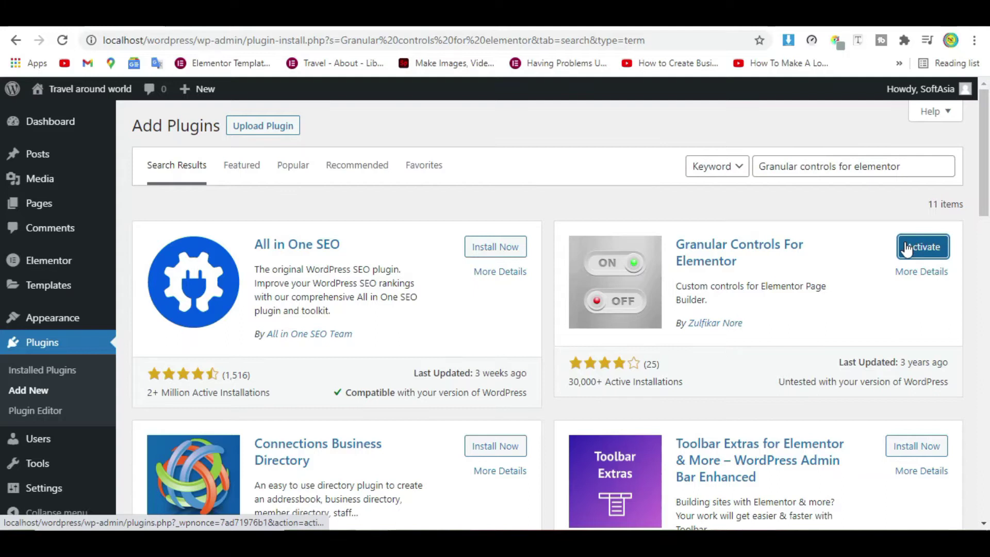
pyautogui.click(906, 249)
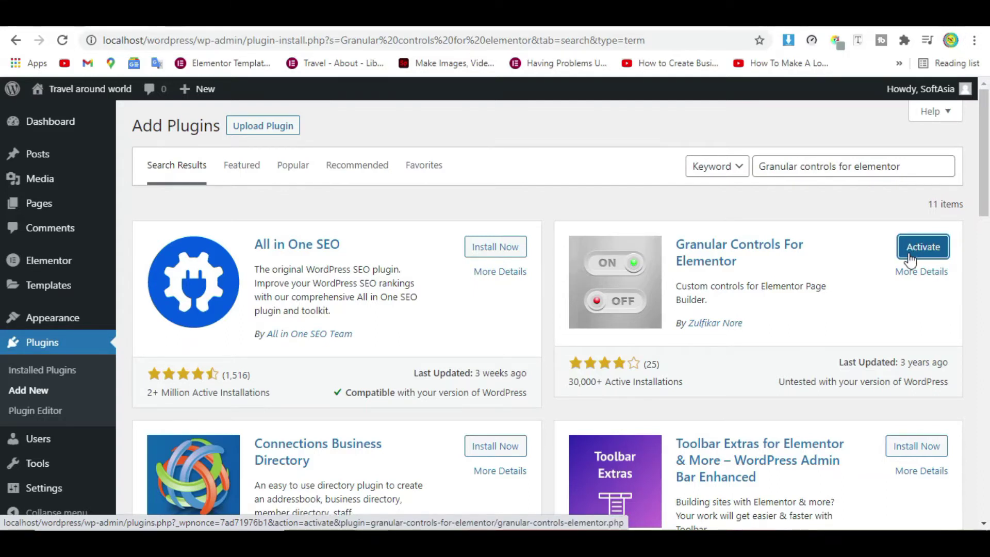
pyautogui.click(915, 240)
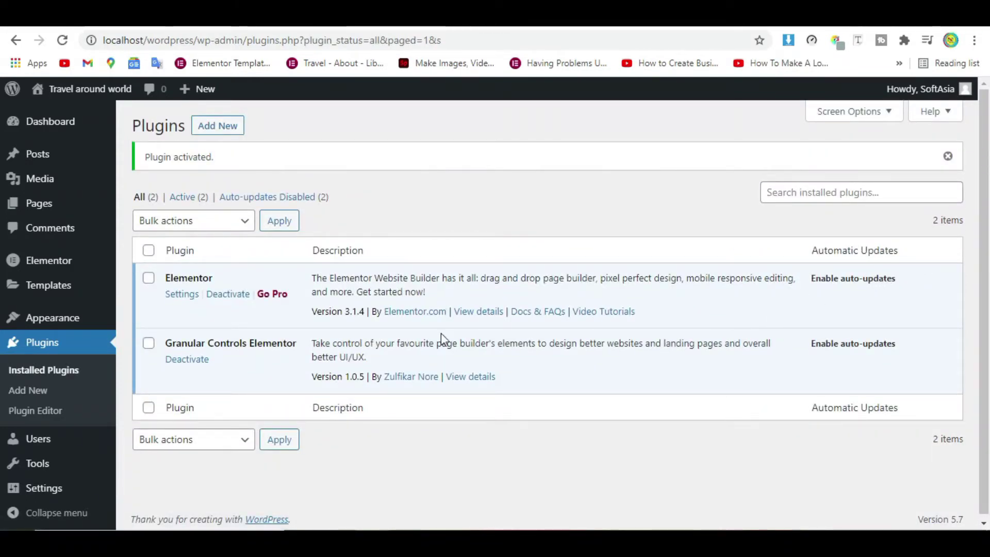
# - In Elementor's Granular Controls settings, set Welcome Panel to Yes and Remove Dashboard Widget to Yes
pyautogui.moveTo(67, 263)
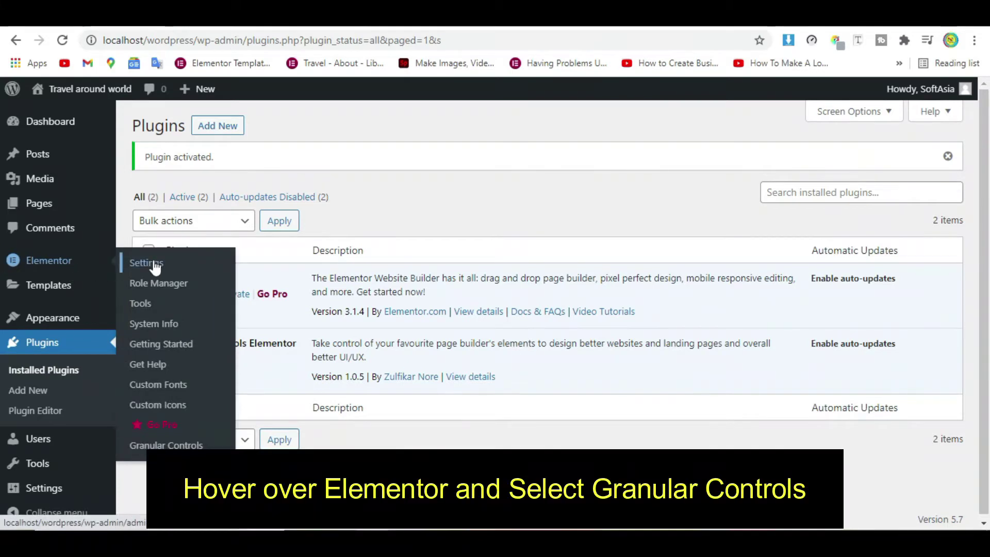
pyautogui.click(202, 445)
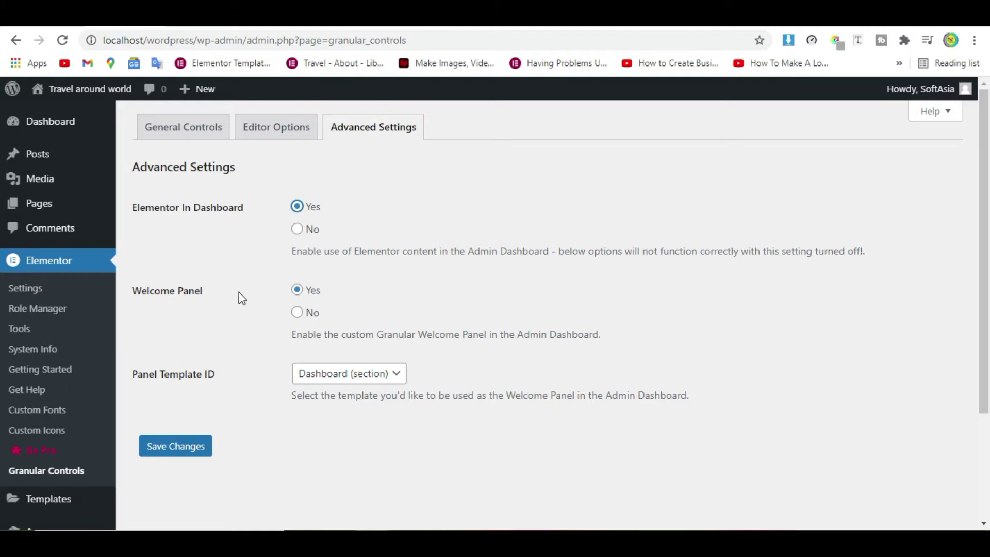
pyautogui.click(307, 292)
pyautogui.click(187, 133)
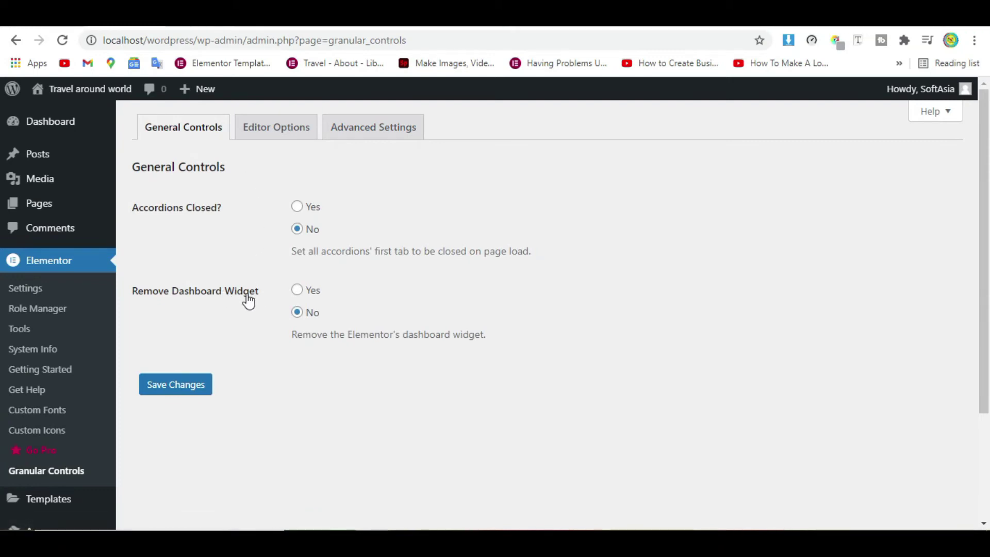
pyautogui.click(313, 294)
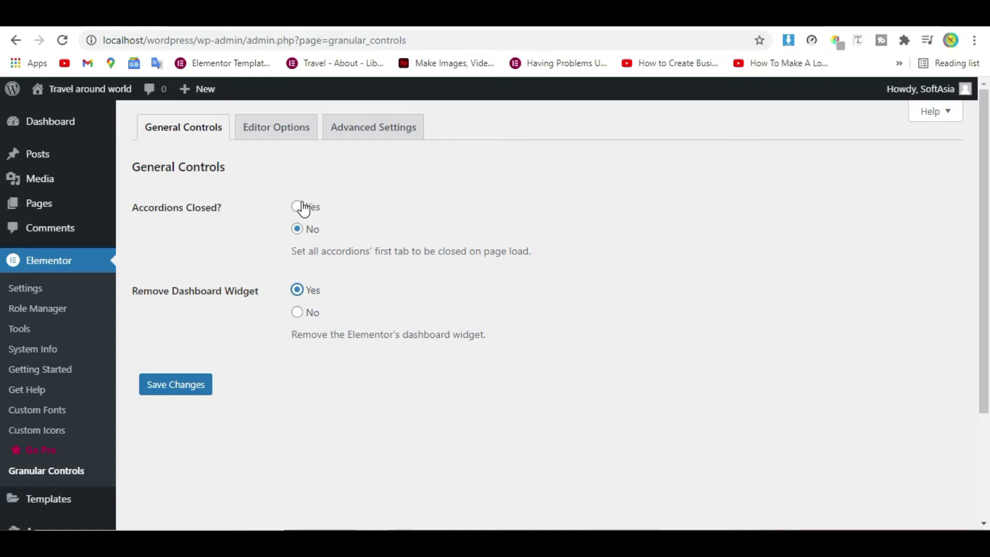
# - Set Enable Particles to Yes in the Granular Controls editor options and save the changes
pyautogui.click(283, 131)
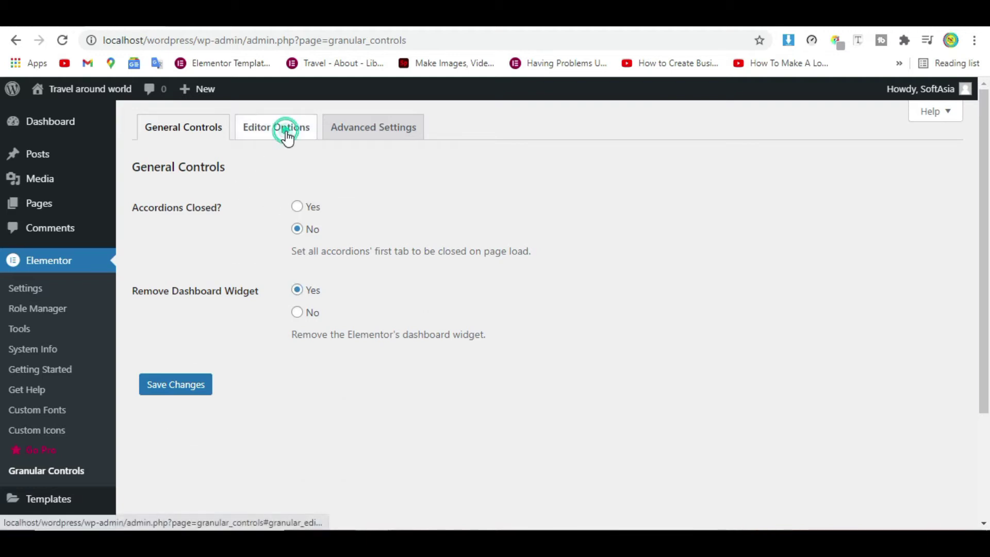
pyautogui.scroll(-2, 341, 294)
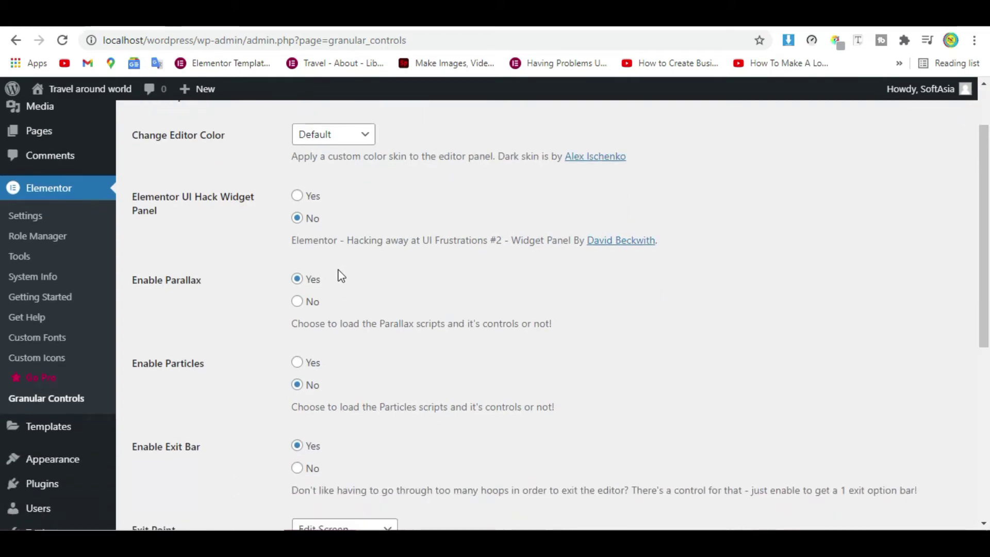
pyautogui.scroll(-2, 330, 281)
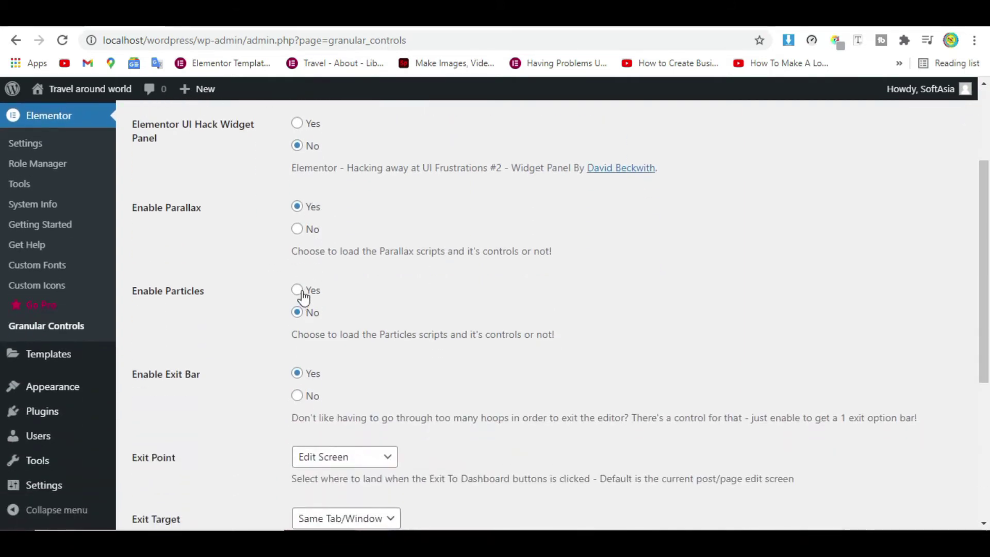
pyautogui.click(298, 290)
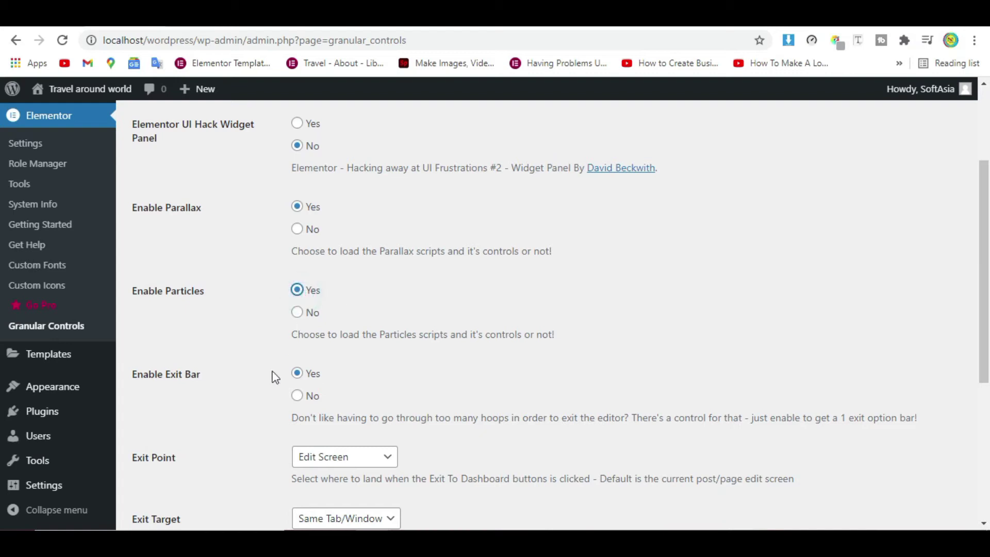
pyautogui.scroll(-5, 197, 379)
pyautogui.scroll(-2, 217, 407)
pyautogui.click(202, 453)
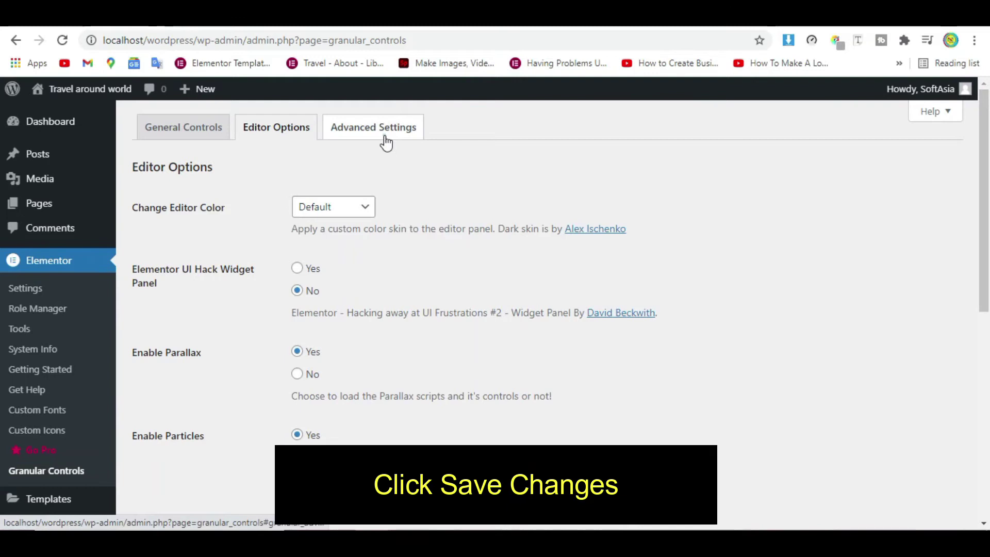
# - Reset the Panel Template ID in the advanced settings to the blank "— Select —" option
pyautogui.click(385, 142)
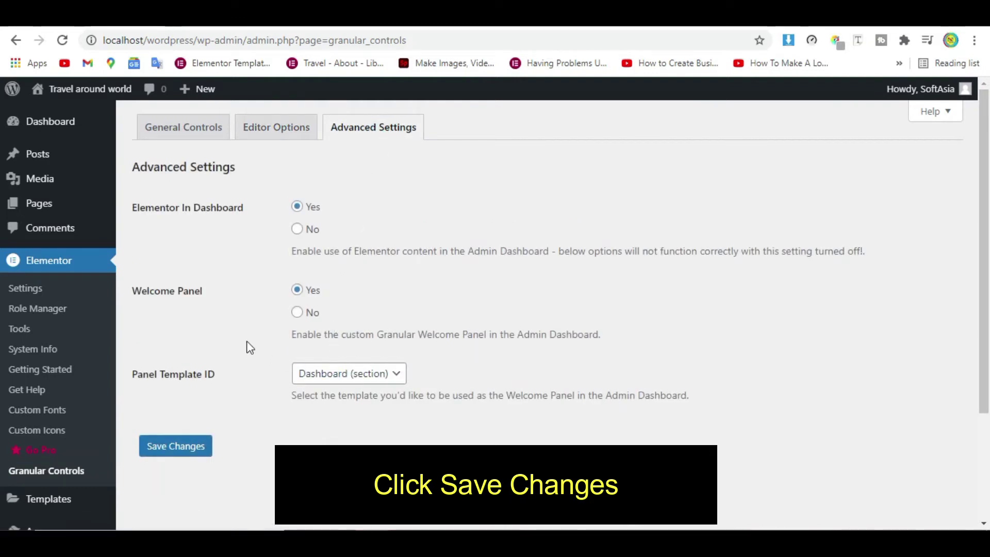
pyautogui.click(335, 380)
pyautogui.click(336, 388)
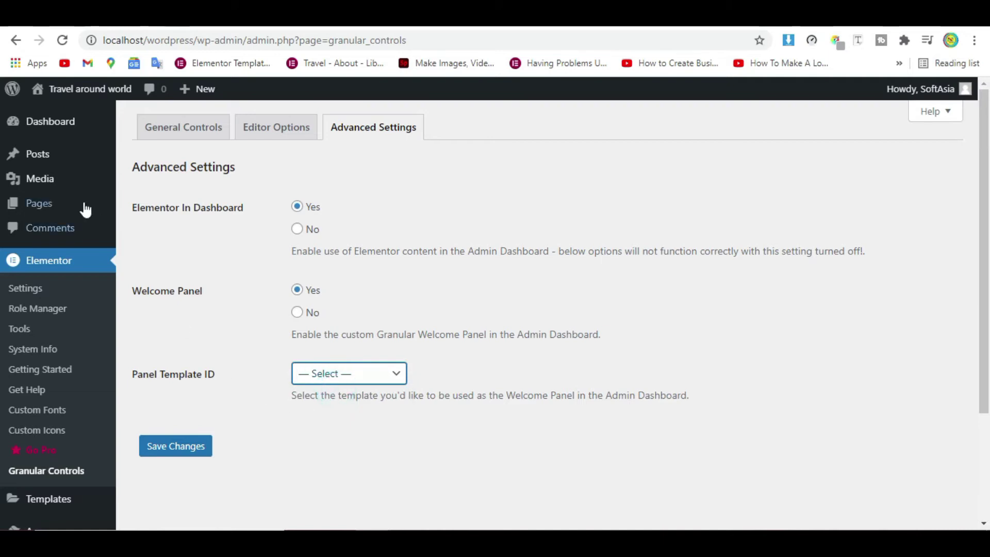
# - Create a new Elementor template of type Section named "Dashboard"
pyautogui.scroll(-3, 47, 229)
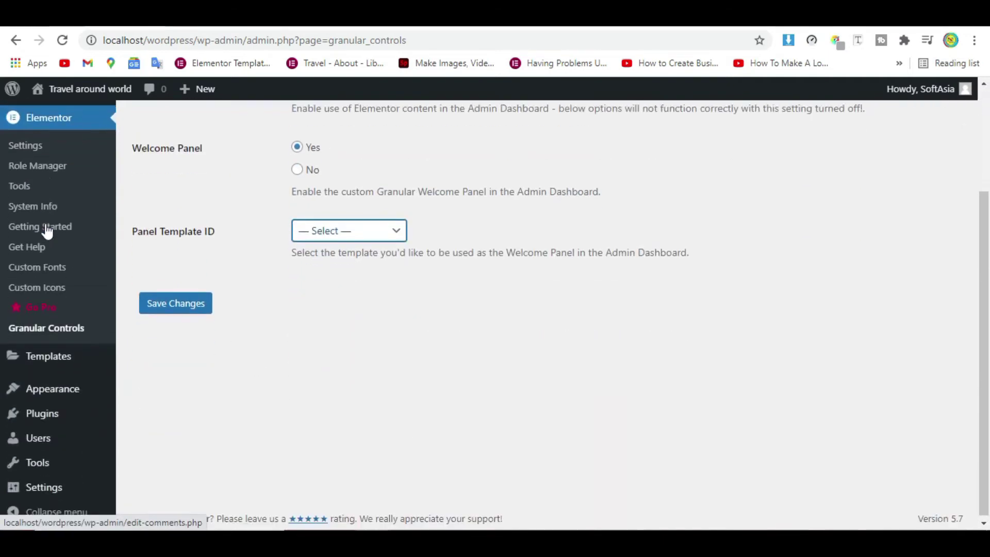
pyautogui.scroll(3, 48, 232)
pyautogui.moveTo(41, 363)
pyautogui.moveTo(145, 375); pyautogui.dragTo(190, 442)
pyautogui.click(190, 438)
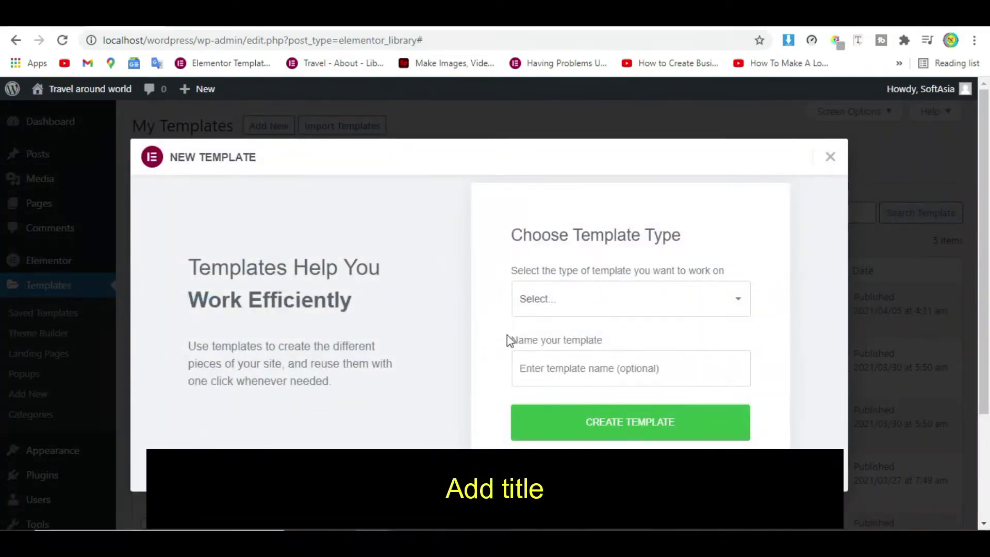
pyautogui.click(538, 299)
pyautogui.click(554, 350)
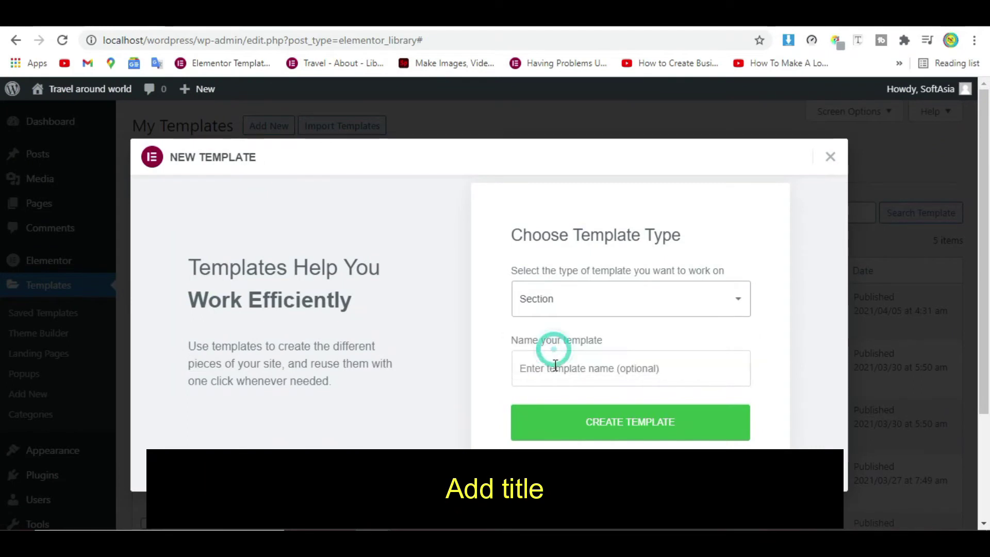
pyautogui.click(554, 366)
pyautogui.click(557, 404)
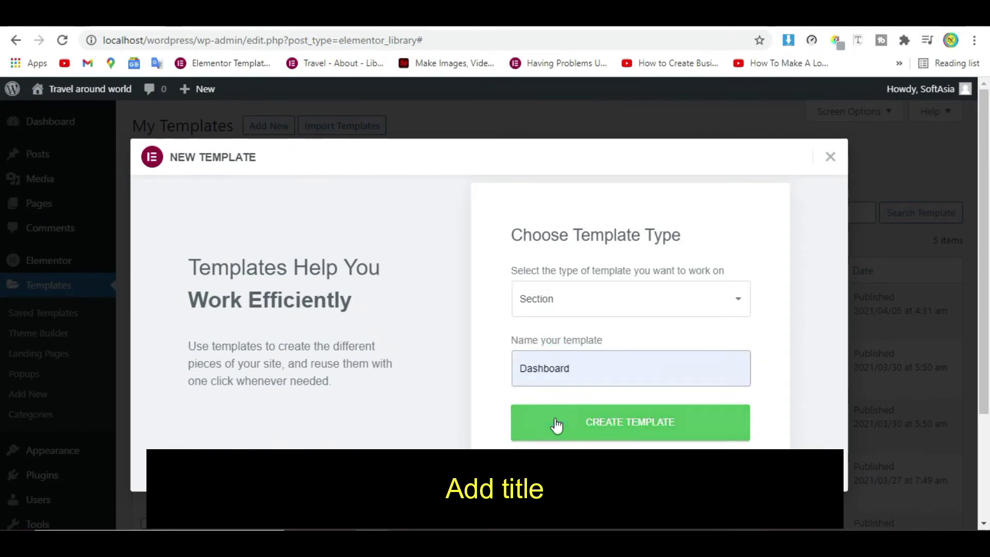
pyautogui.click(556, 424)
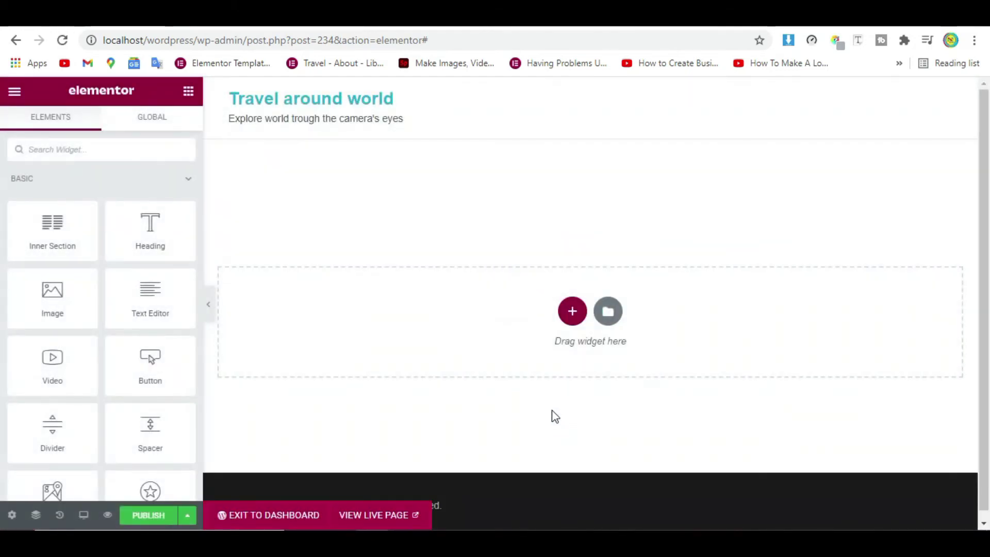
# - Insert the black "Our Clients" block from the library's Clients category into the template
pyautogui.click(608, 309)
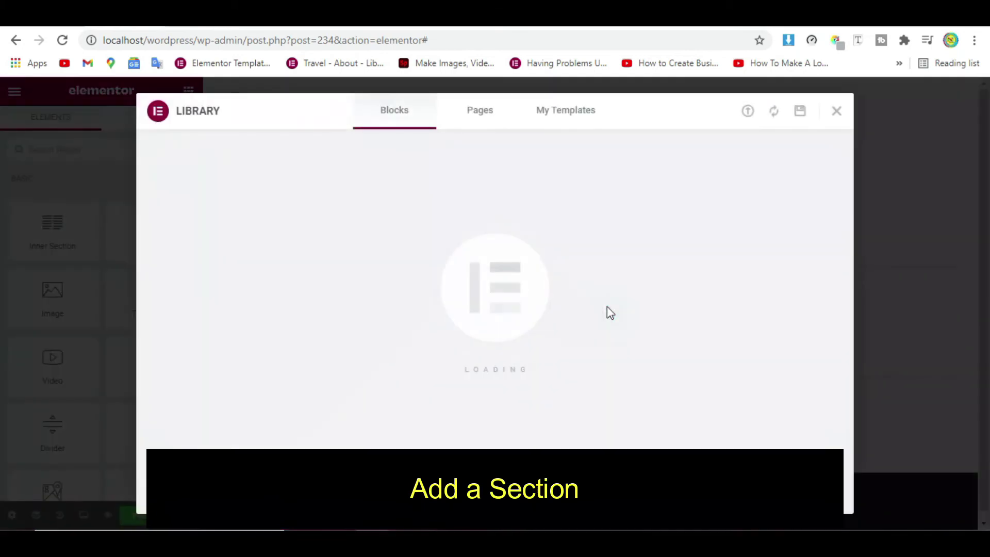
pyautogui.click(234, 162)
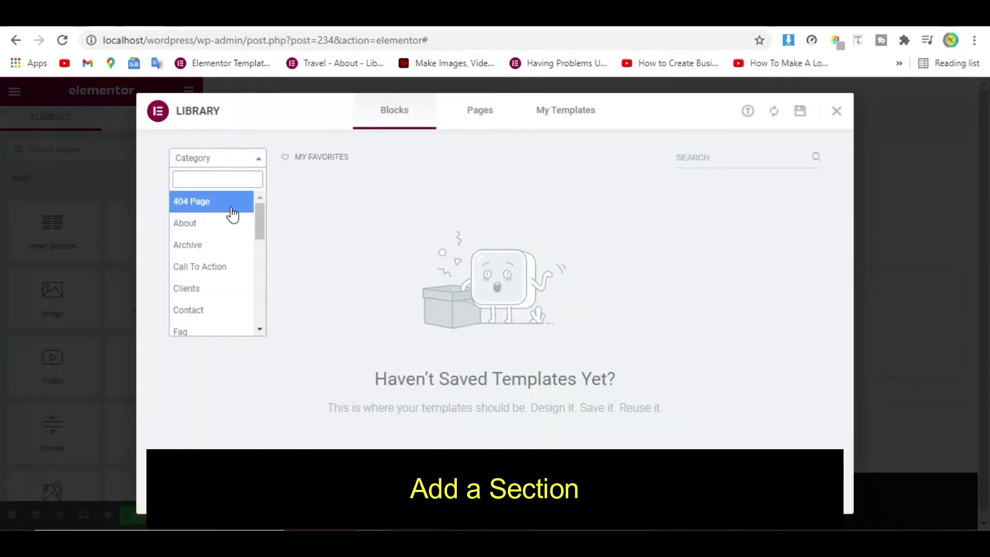
pyautogui.click(229, 243)
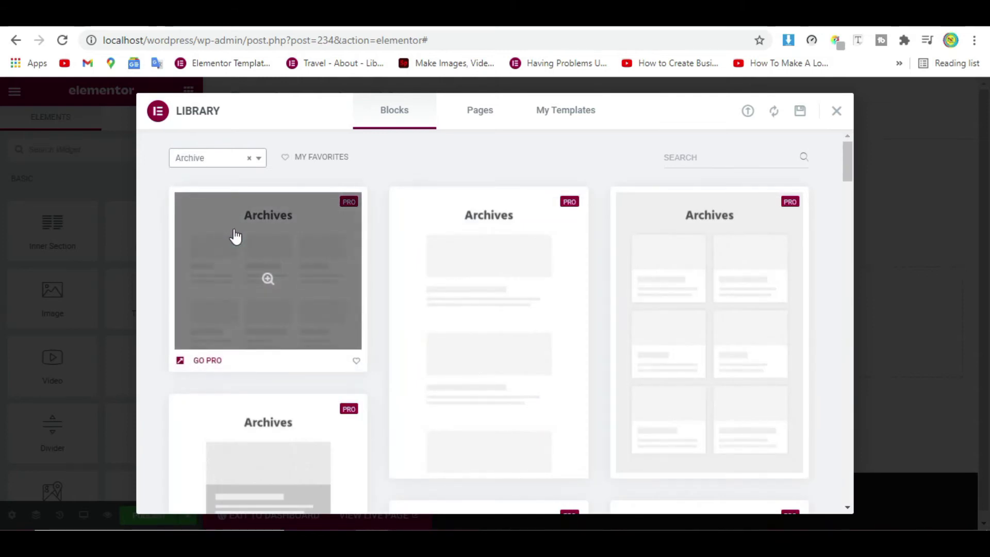
pyautogui.click(201, 161)
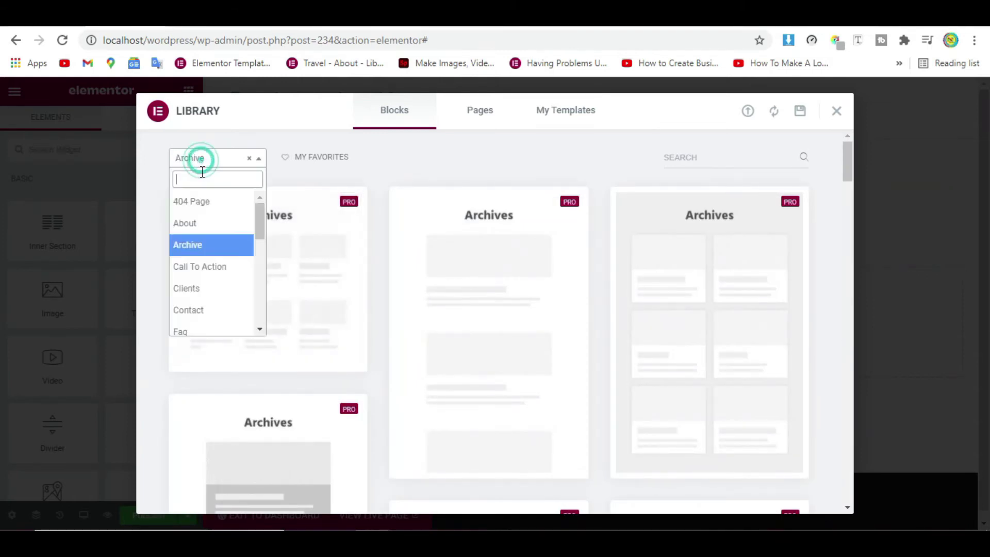
pyautogui.click(223, 288)
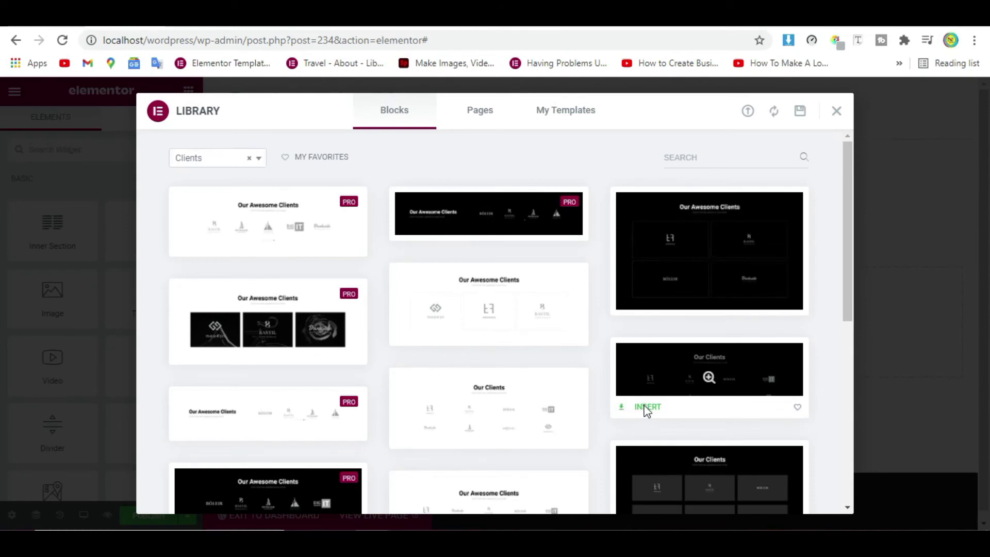
pyautogui.click(645, 407)
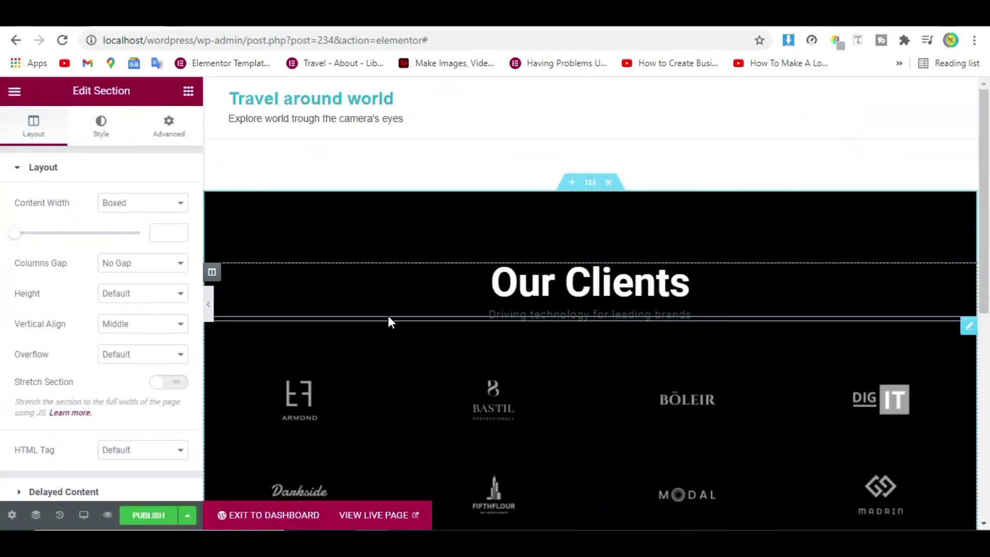
# - Publish the section template and exit the Elementor editor to the WordPress edit screen
pyautogui.scroll(-3, 386, 315)
pyautogui.scroll(-3, 385, 315)
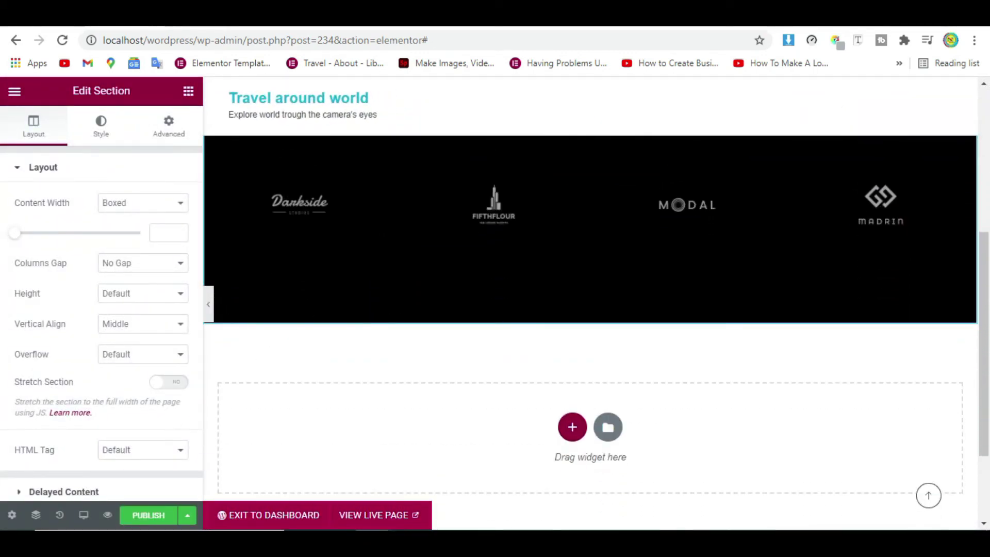
pyautogui.click(153, 515)
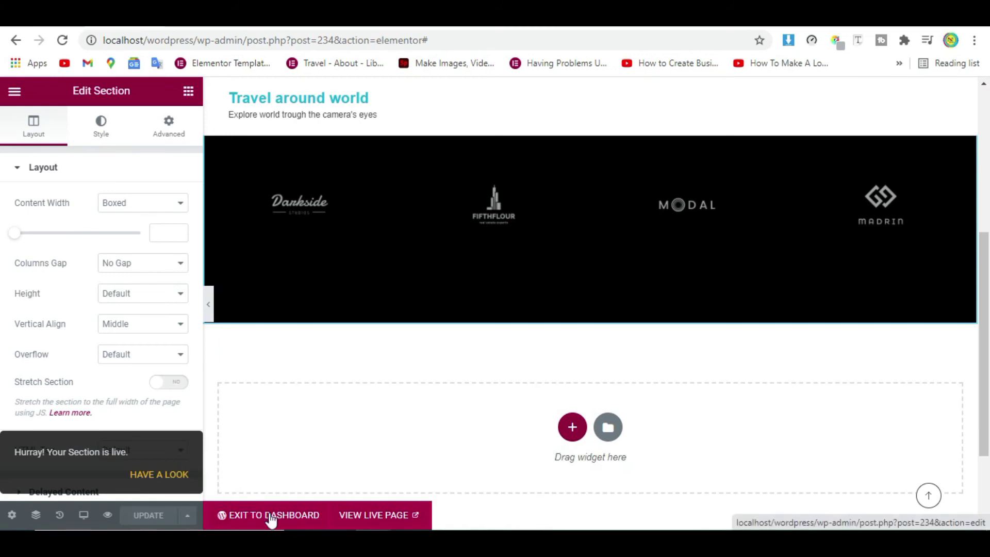
pyautogui.click(269, 518)
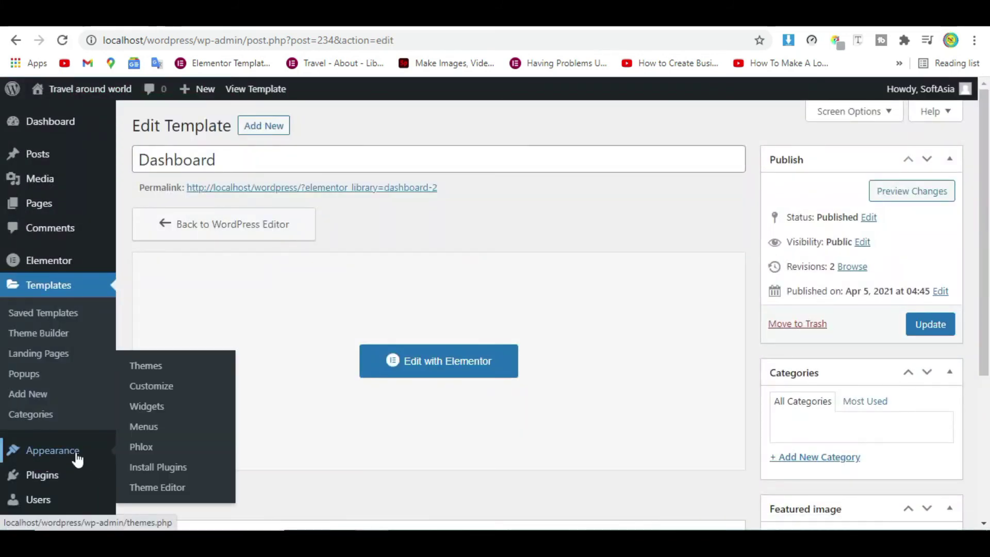
# - In Elementor's Granular Controls advanced settings, set the Panel Template ID to the second "Dashboard (section)" entry and save the changes
pyautogui.moveTo(60, 456)
pyautogui.scroll(-1, 31, 259)
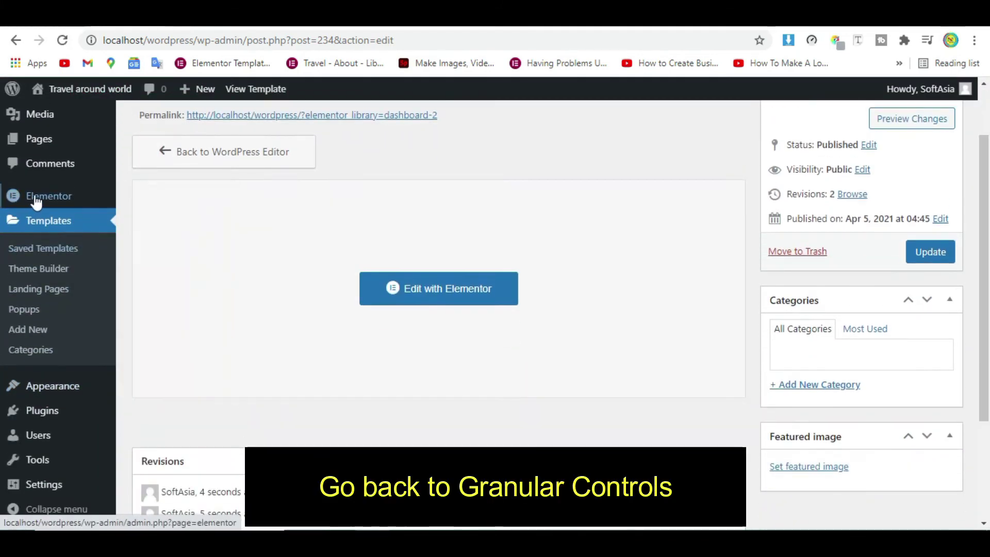
pyautogui.moveTo(100, 195)
pyautogui.click(162, 382)
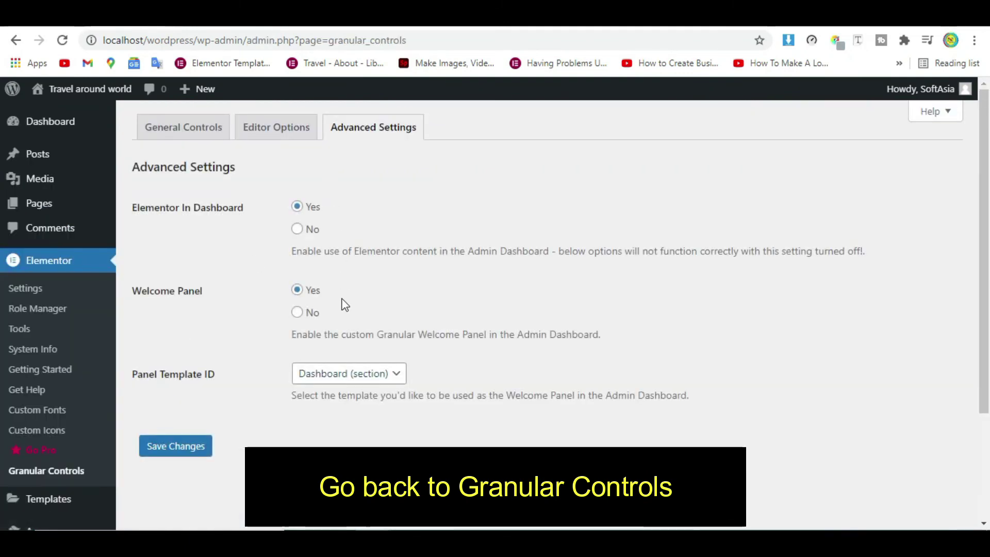
pyautogui.click(345, 371)
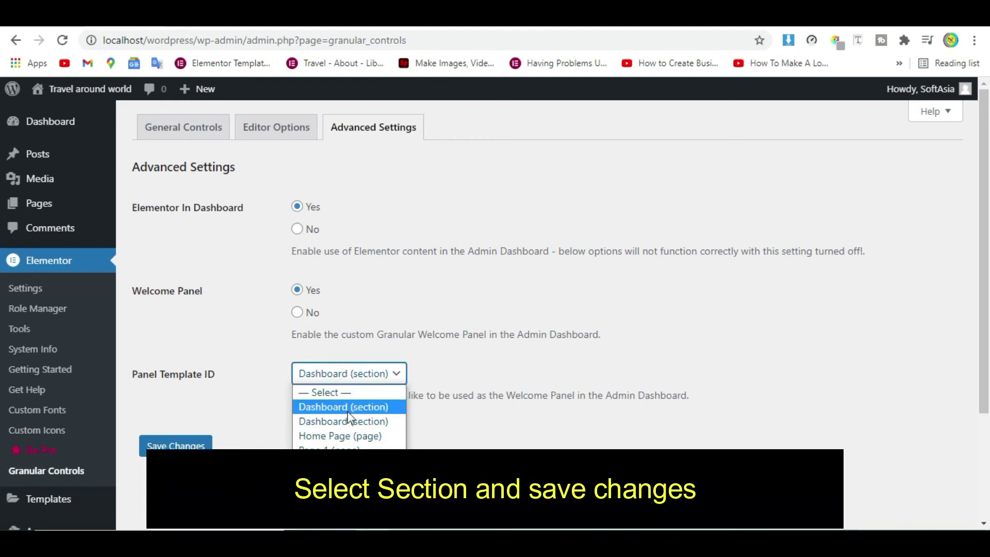
pyautogui.click(349, 422)
pyautogui.click(172, 444)
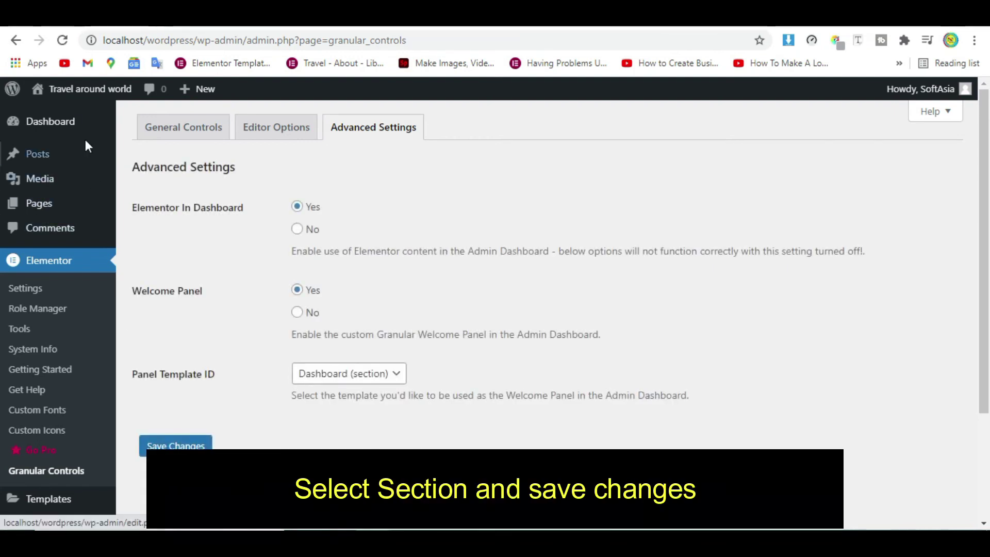
# - Open the WordPress dashboard home and examine the welcome panel for the "Our Clients" section
pyautogui.click(78, 125)
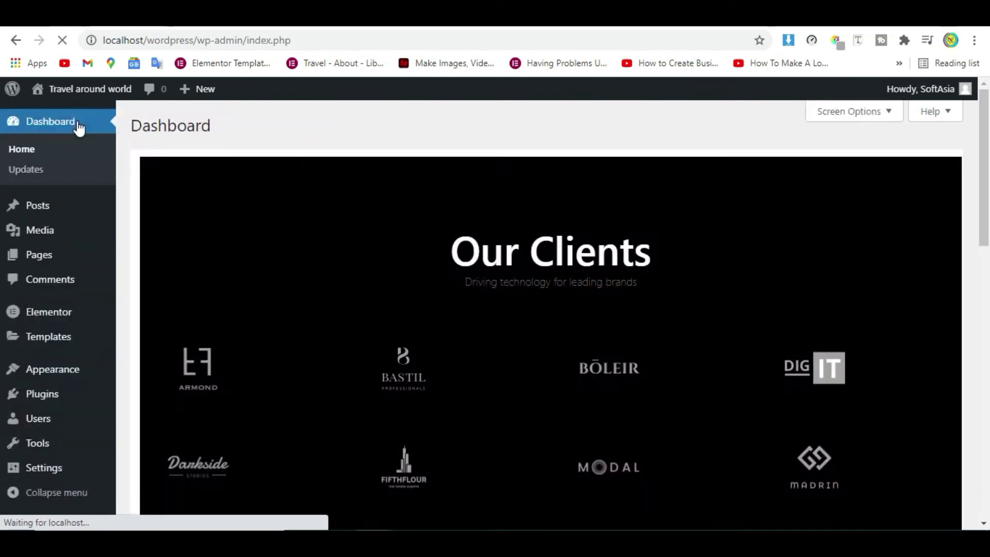
pyautogui.scroll(-3, 459, 333)
pyautogui.scroll(1, 458, 336)
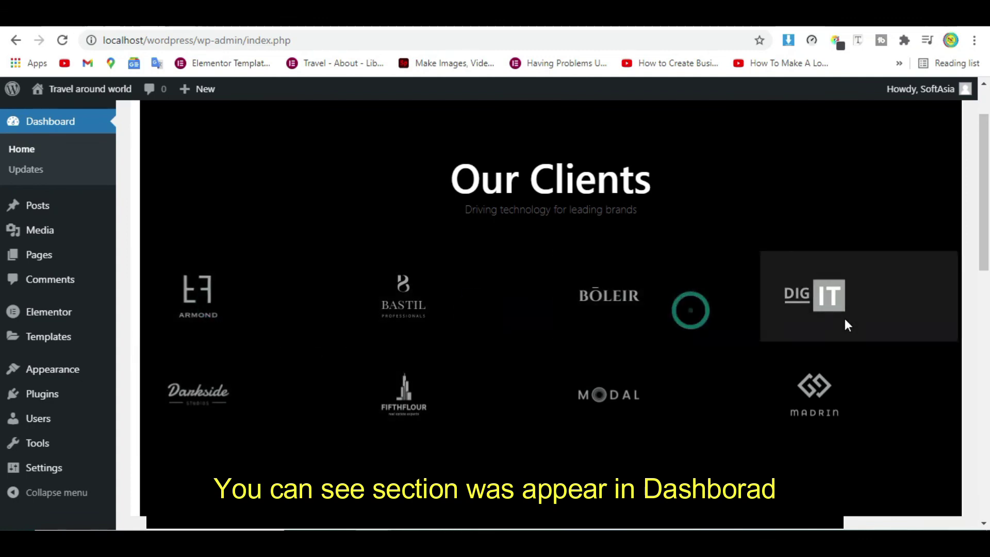
pyautogui.rightClick(818, 424)
pyautogui.click(553, 391)
pyautogui.scroll(2, 502, 391)
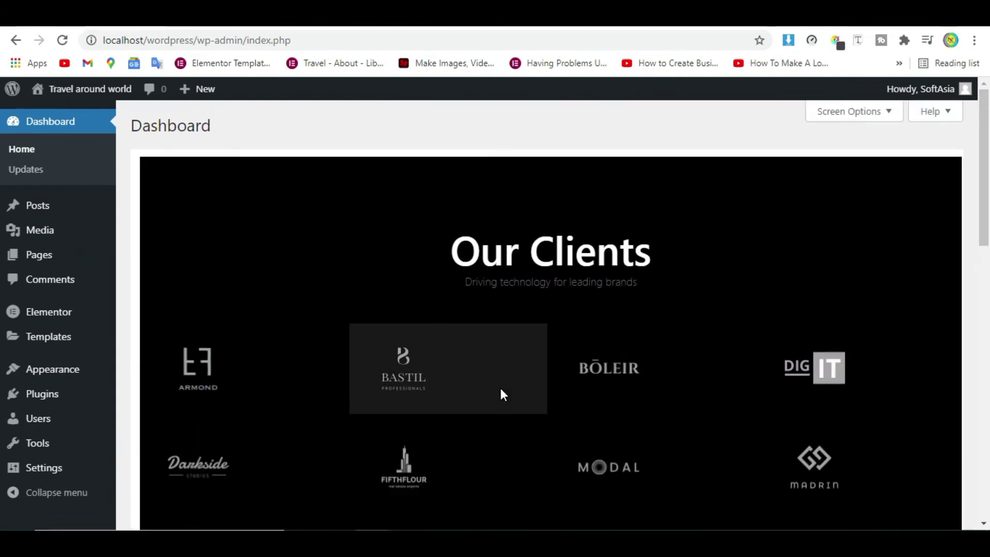